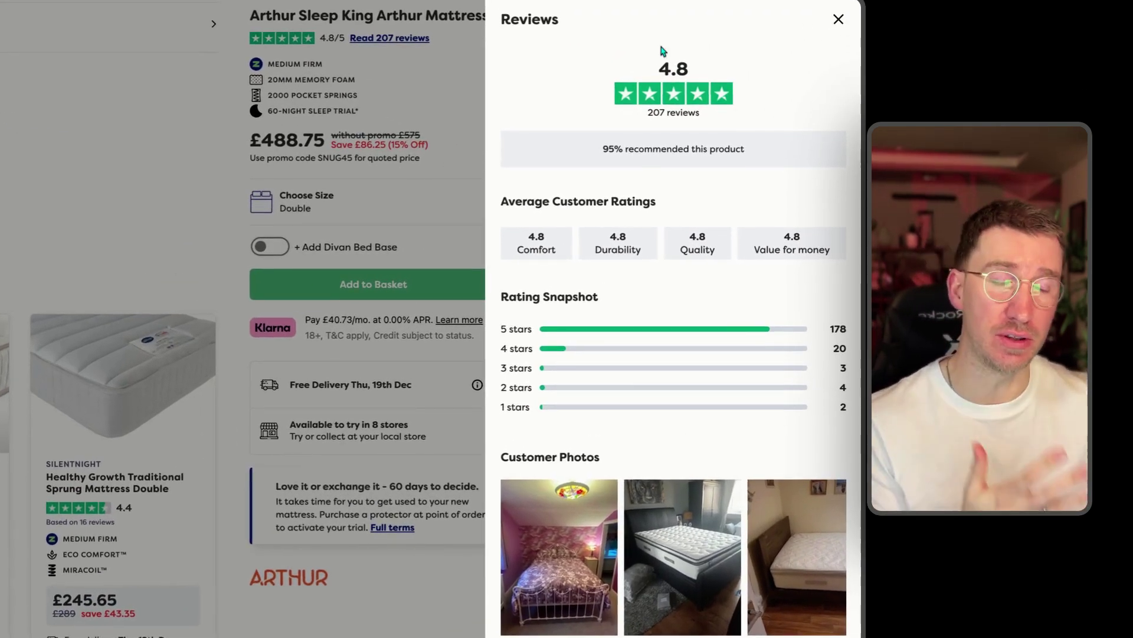
scroll(663, 267, down, 5)
scroll(663, 266, down, 3)
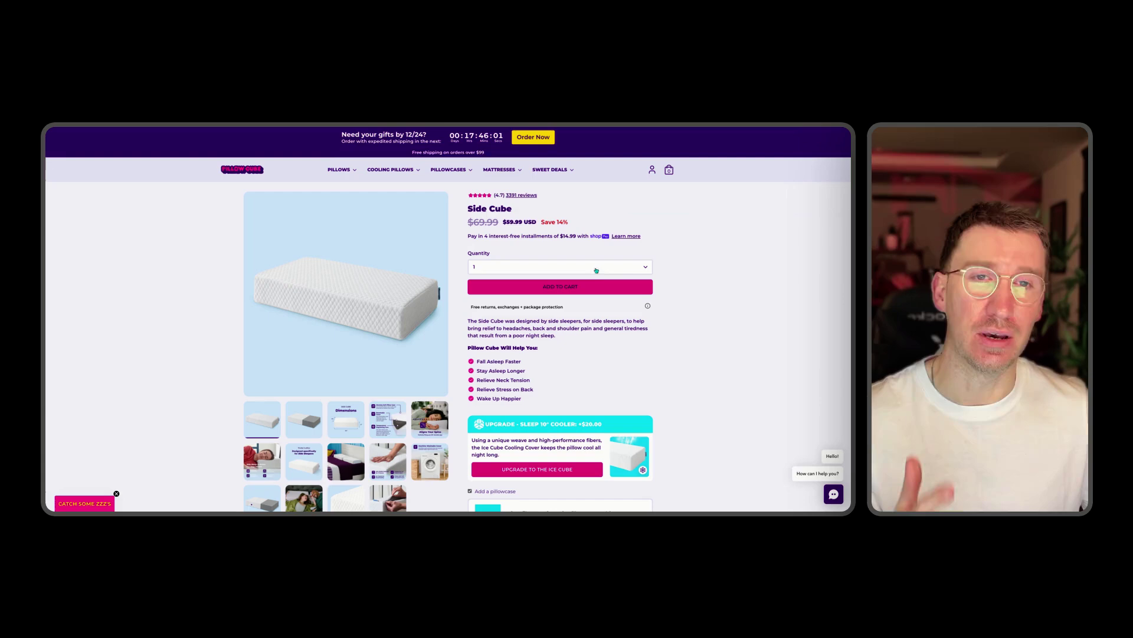
scroll(613, 267, down, 1)
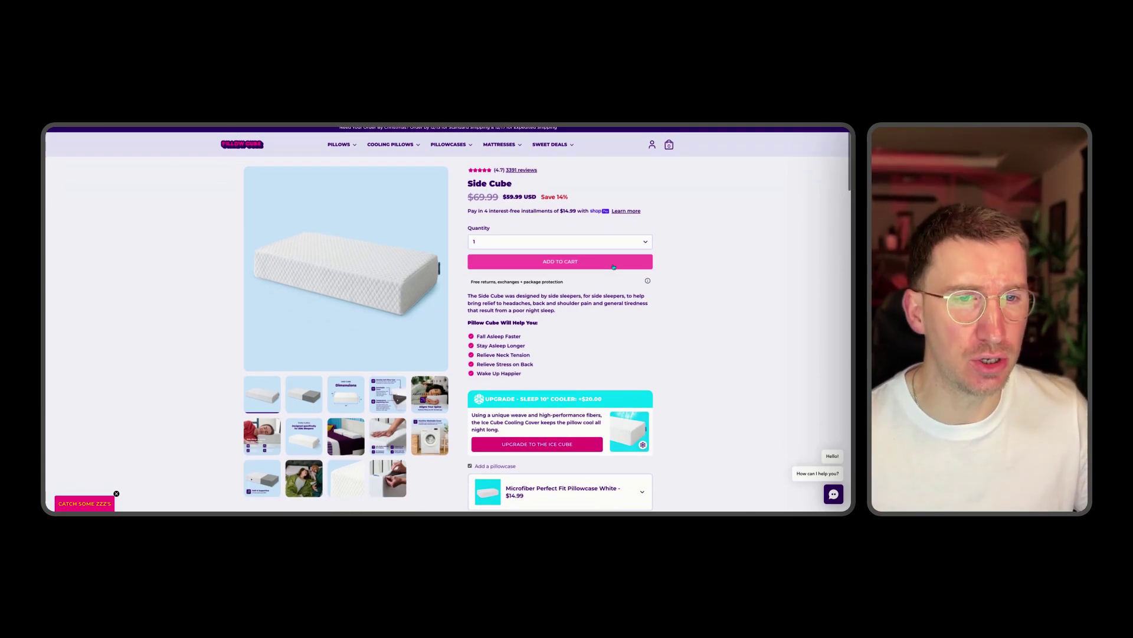
scroll(614, 267, down, 5)
scroll(614, 267, down, 5)
scroll(613, 266, down, 5)
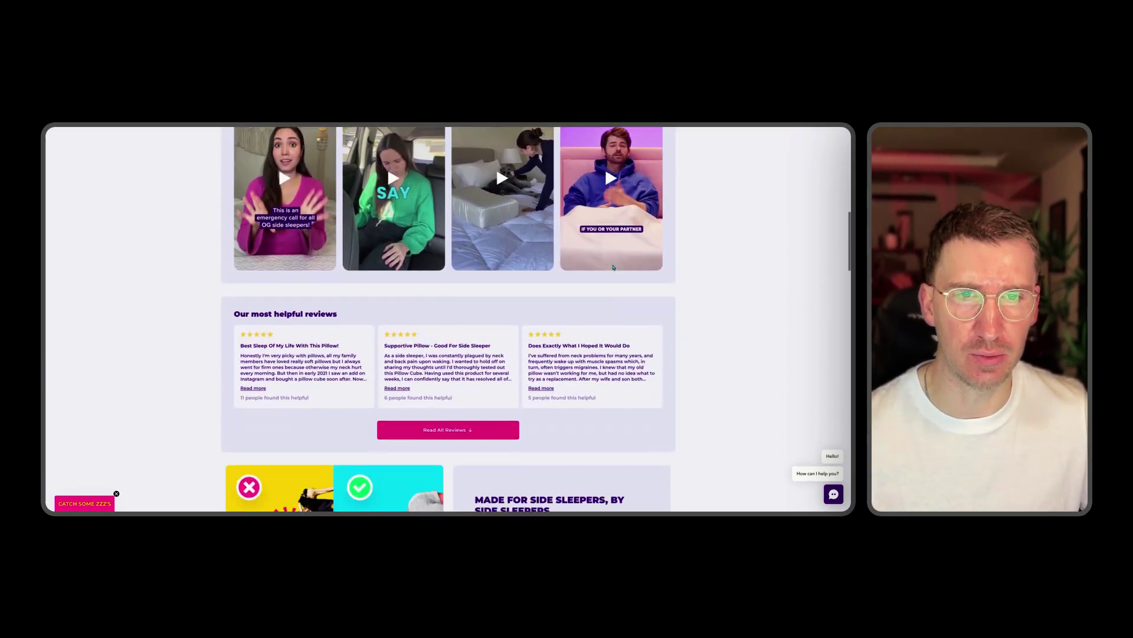
scroll(614, 266, down, 4)
scroll(614, 267, down, 2)
scroll(613, 267, down, 2)
scroll(614, 267, down, 8)
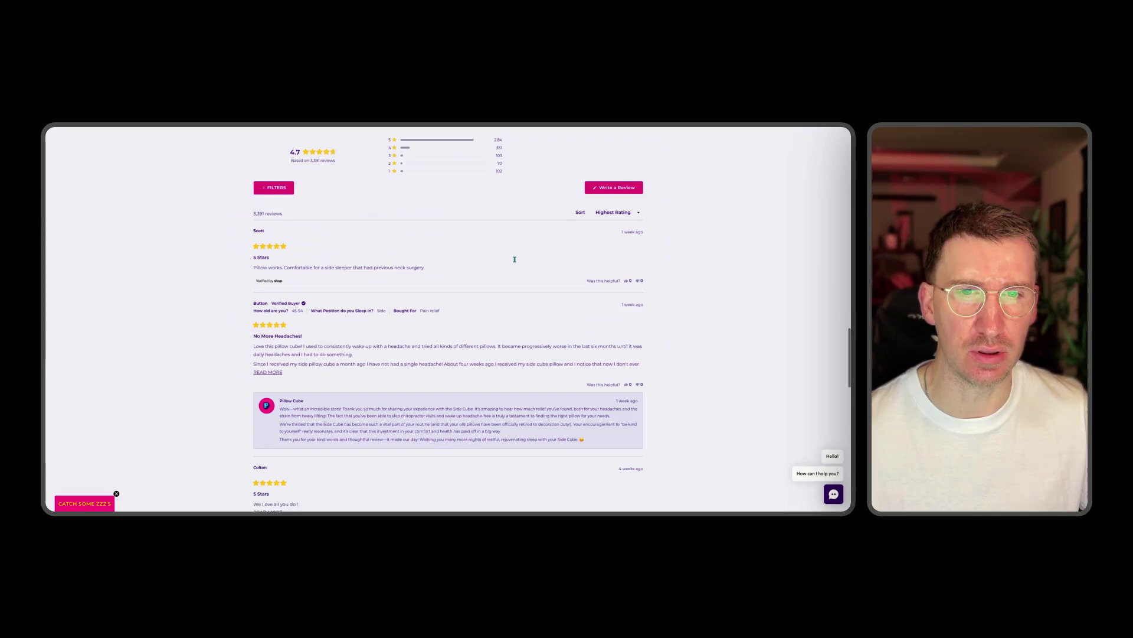
scroll(514, 260, down, 3)
scroll(515, 260, down, 2)
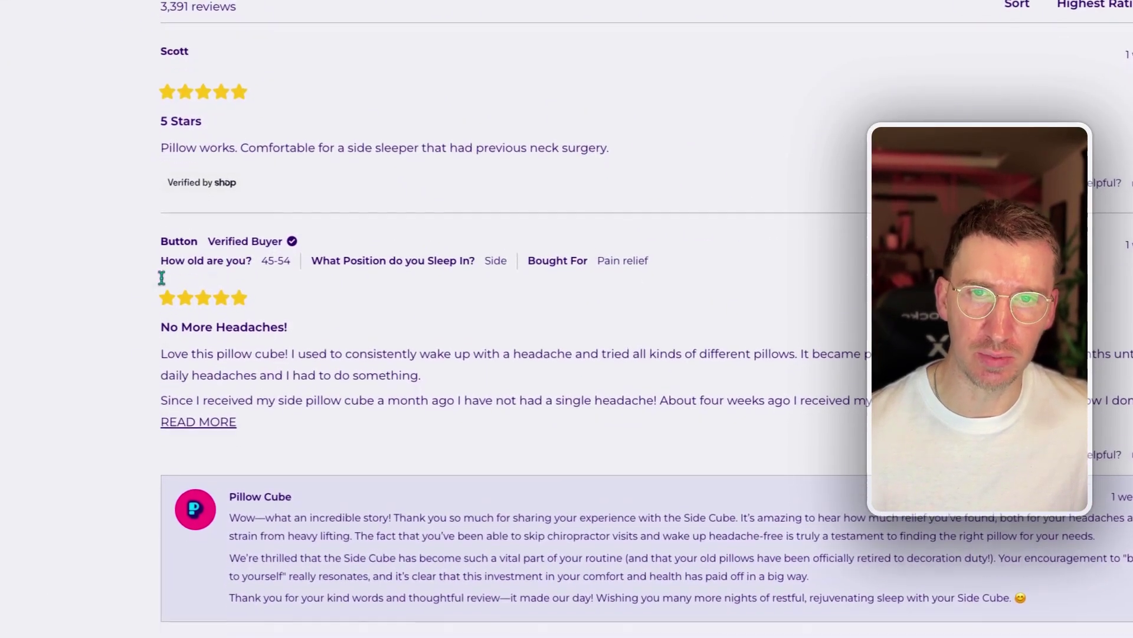
drag(262, 259, 443, 260)
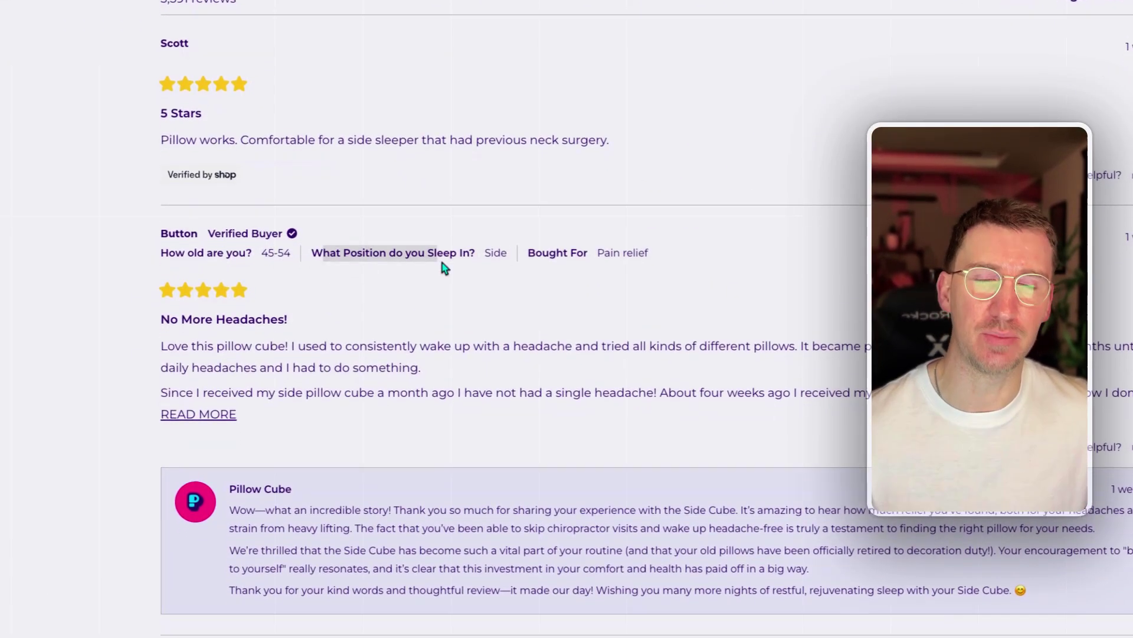
click(496, 272)
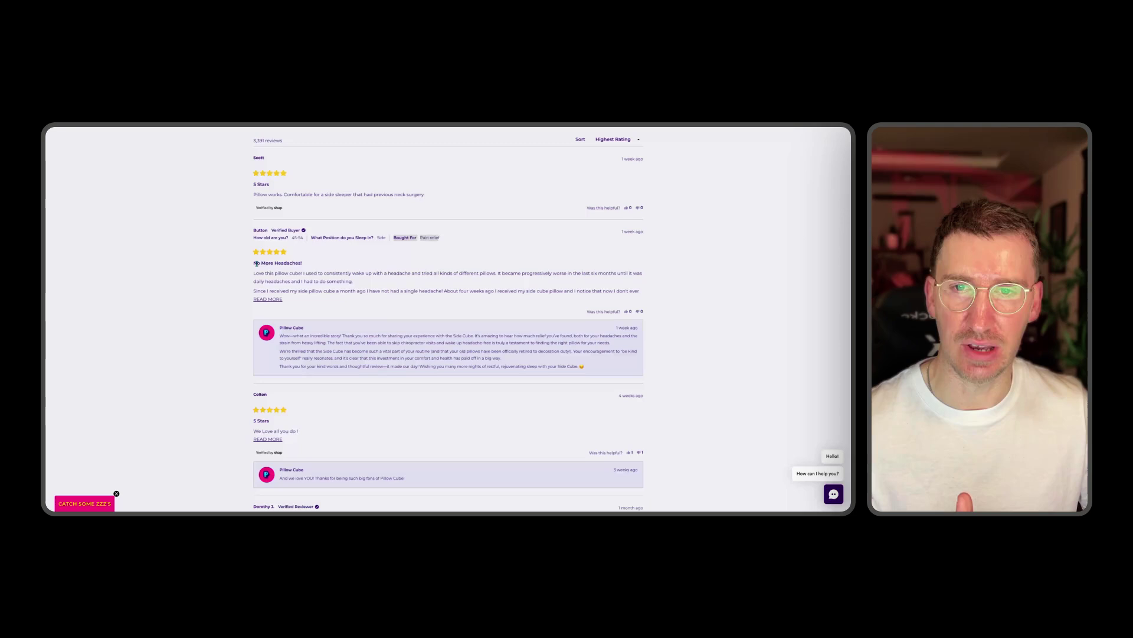
drag(254, 273, 532, 290)
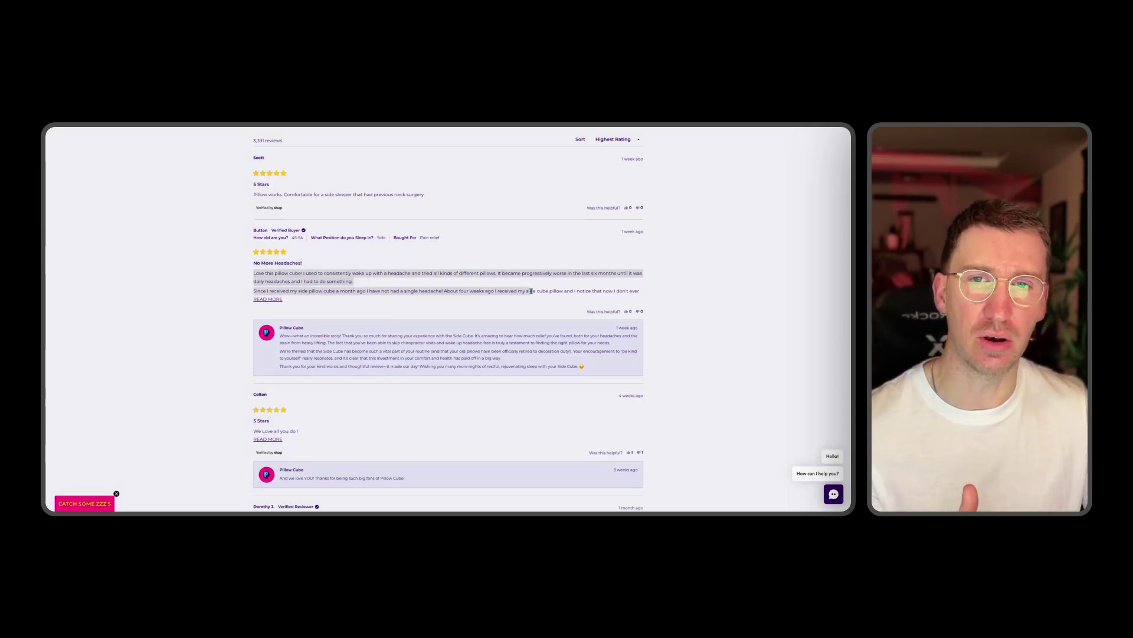
click(292, 256)
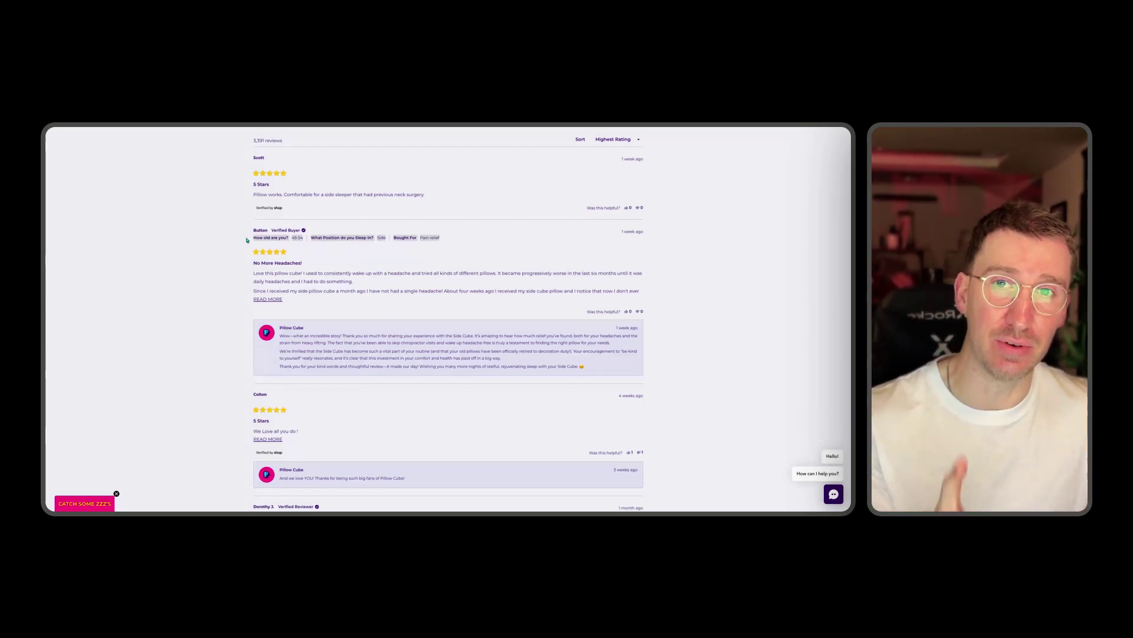
scroll(296, 242, up, 2)
scroll(295, 242, up, 1)
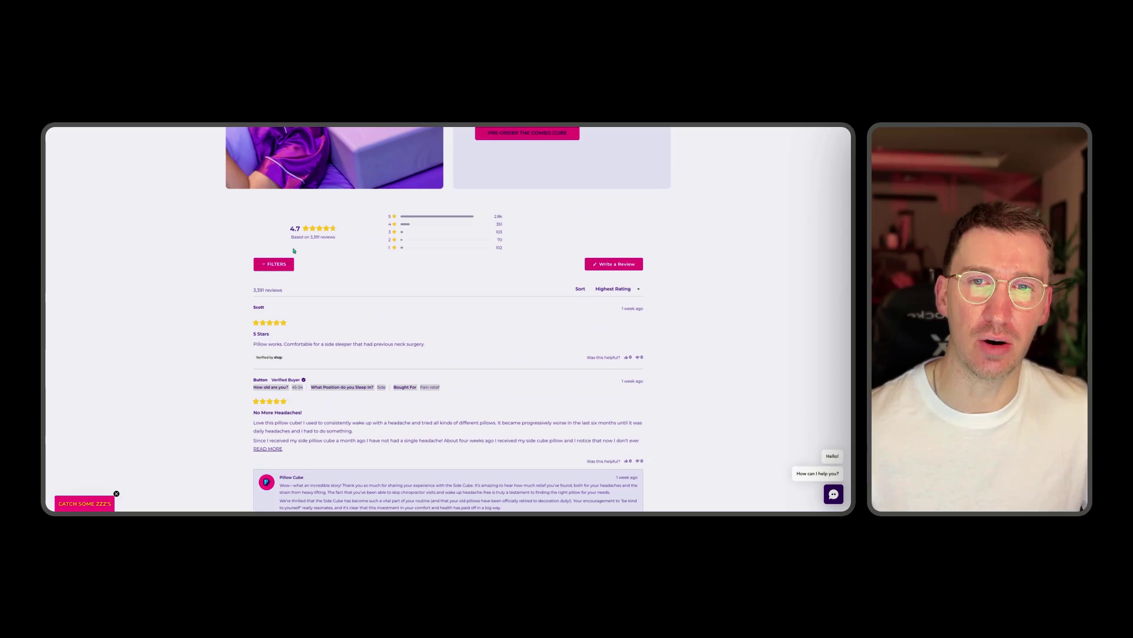
Filter Side Cube reviews to side sleepers who bought it for pain relief (199 left)
click(273, 264)
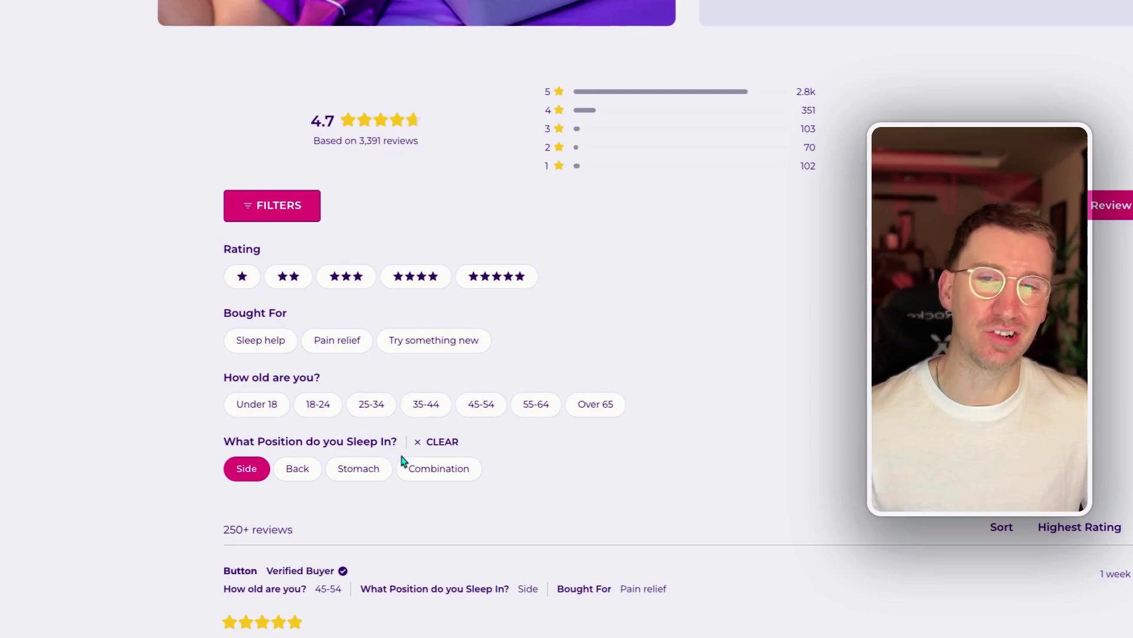
click(332, 349)
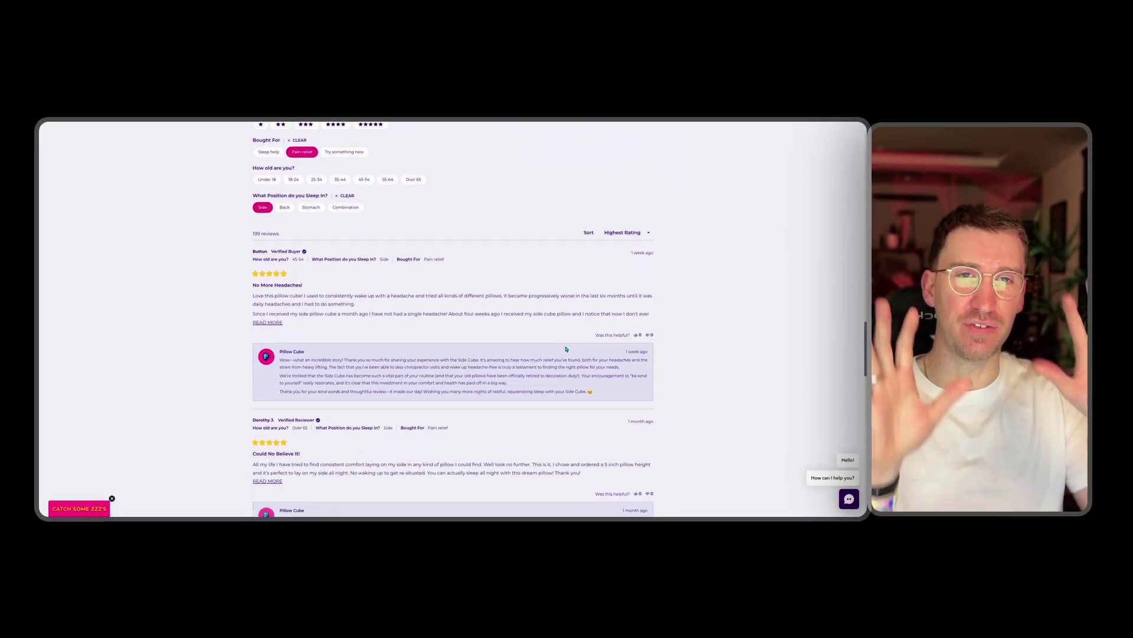
scroll(567, 349, down, 2)
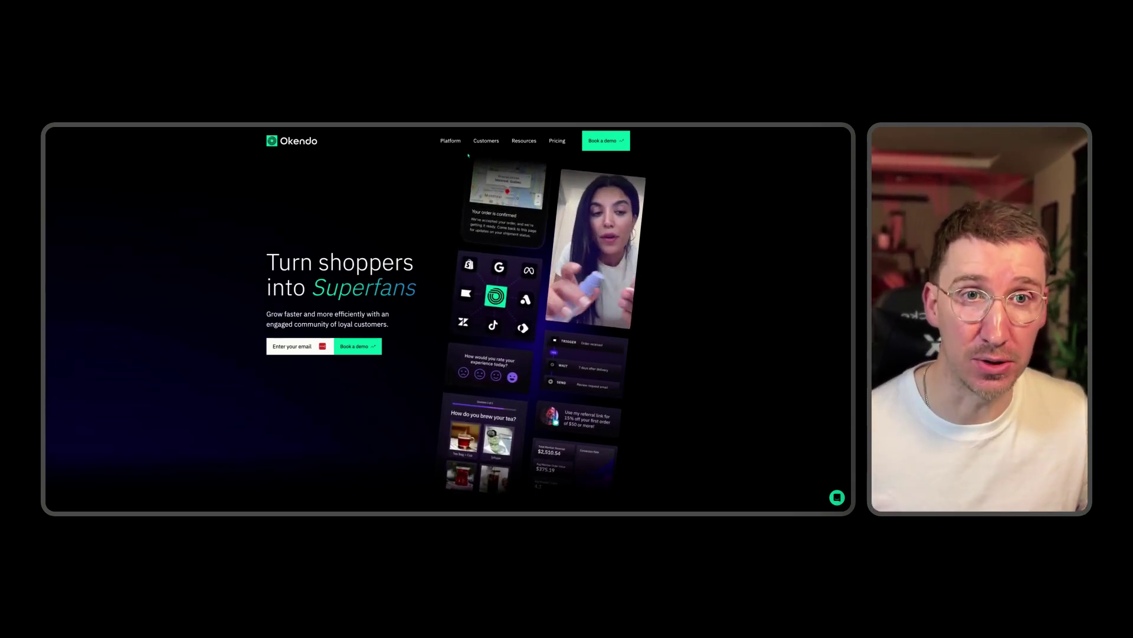
mouse_move(451, 141)
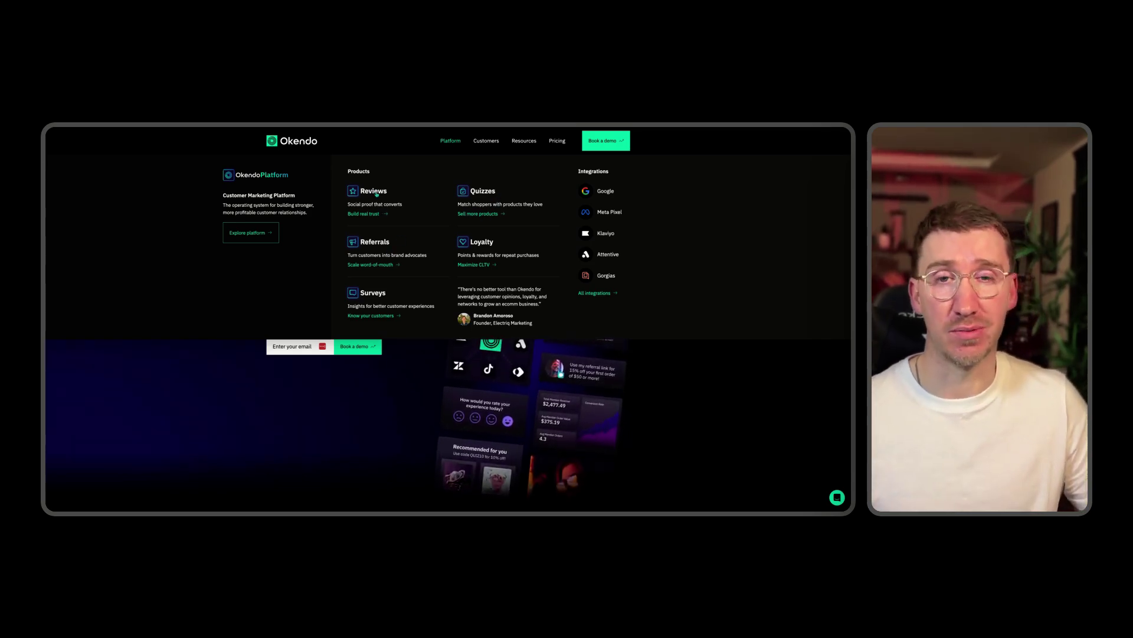
Choose Reviews from the Platform Products menu on okendo.com
click(386, 257)
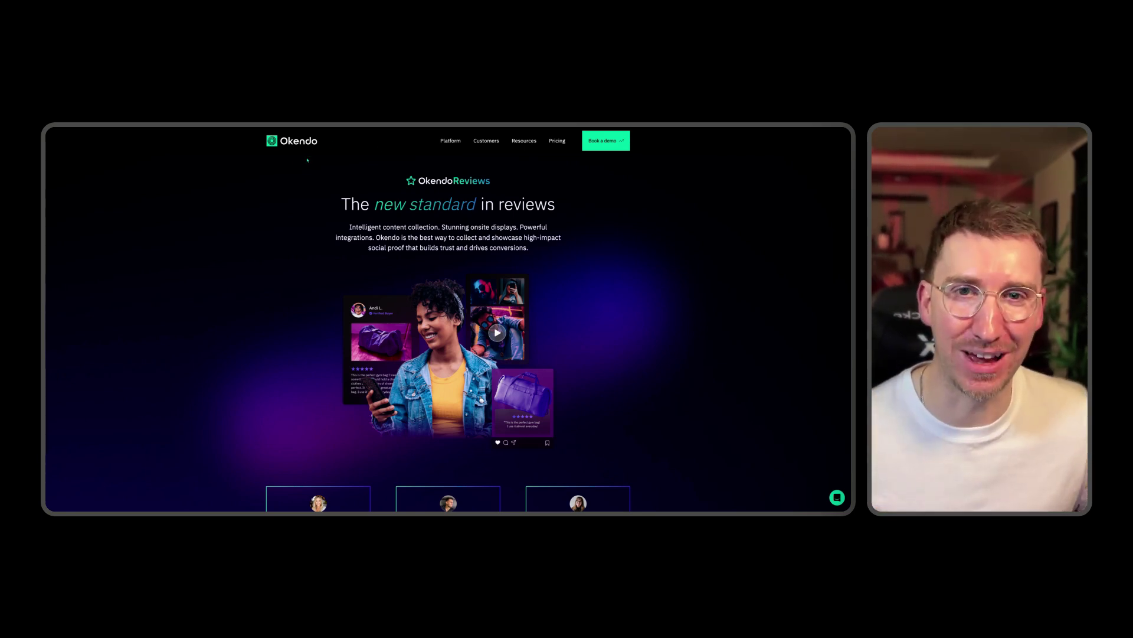
scroll(449, 319, down, 1)
scroll(448, 319, down, 4)
scroll(448, 319, down, 4)
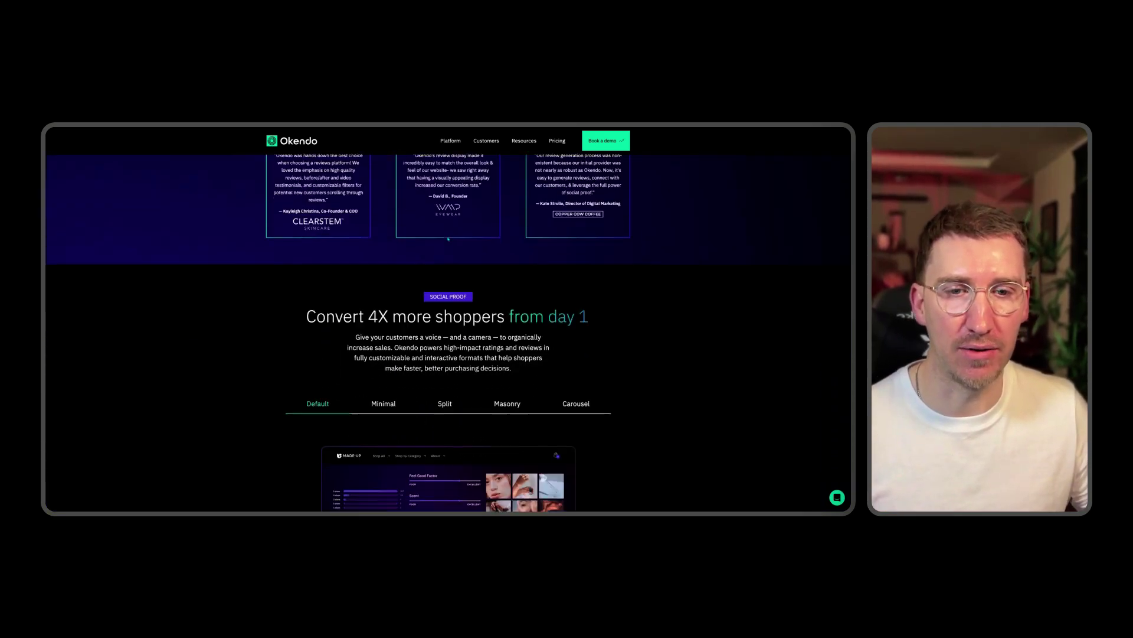
scroll(448, 319, down, 3)
scroll(399, 225, down, 1)
Switch the 'Convert 4X more shoppers' example widget to the Minimal layout
click(383, 215)
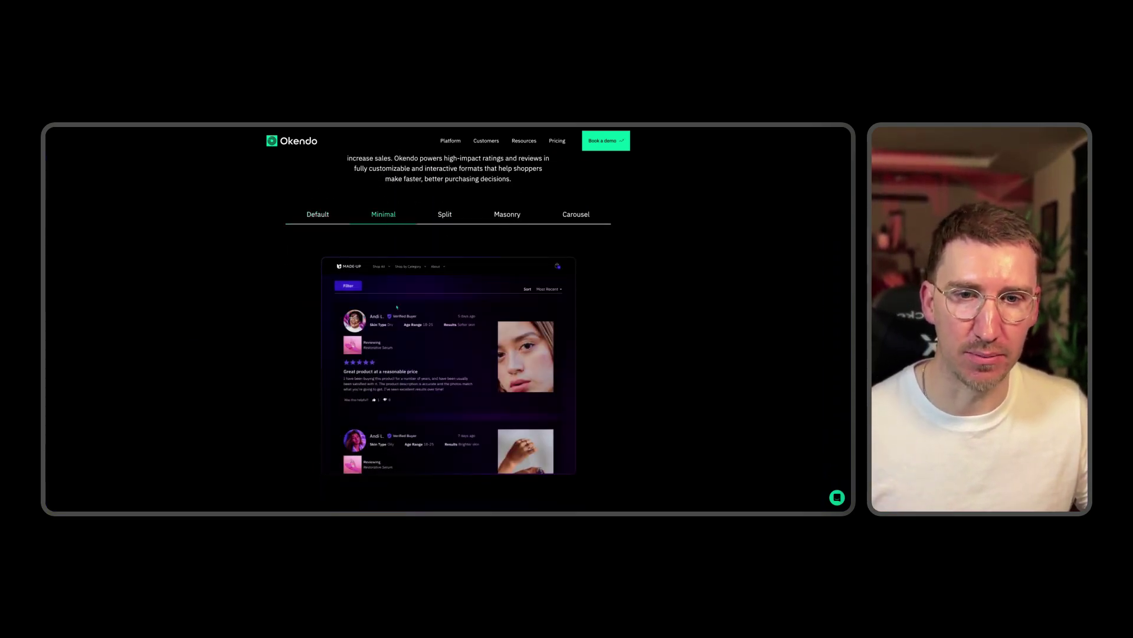